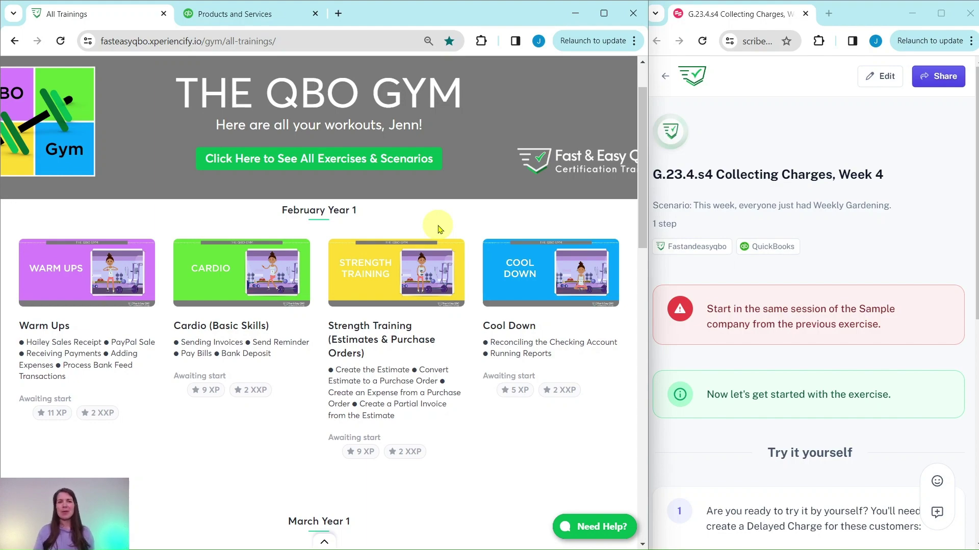
# Open the April Year 1 Strength Training (Billable Charges) workout and review its practice exercises and the Collecting Charges, Week 4 instructions.
pyautogui.scroll(-13, 438, 232)
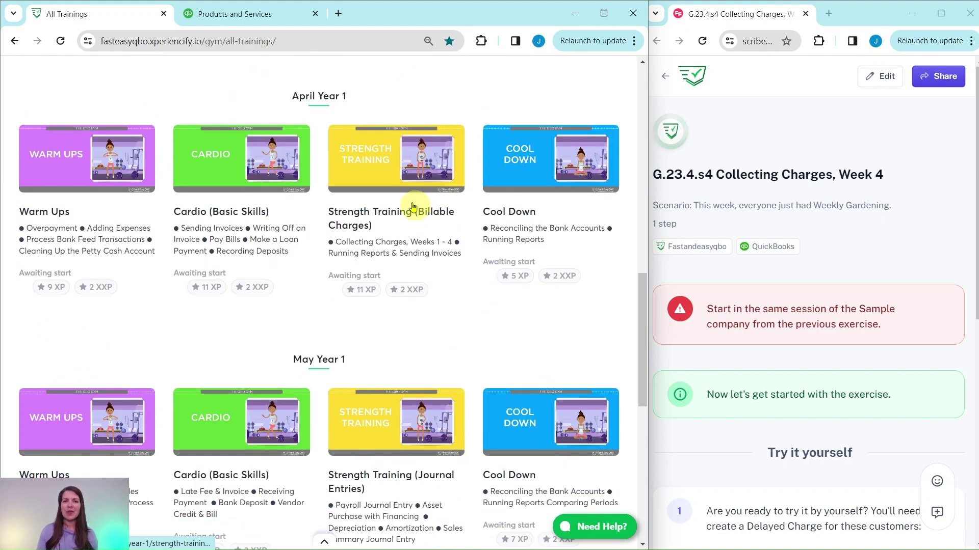
pyautogui.click(364, 178)
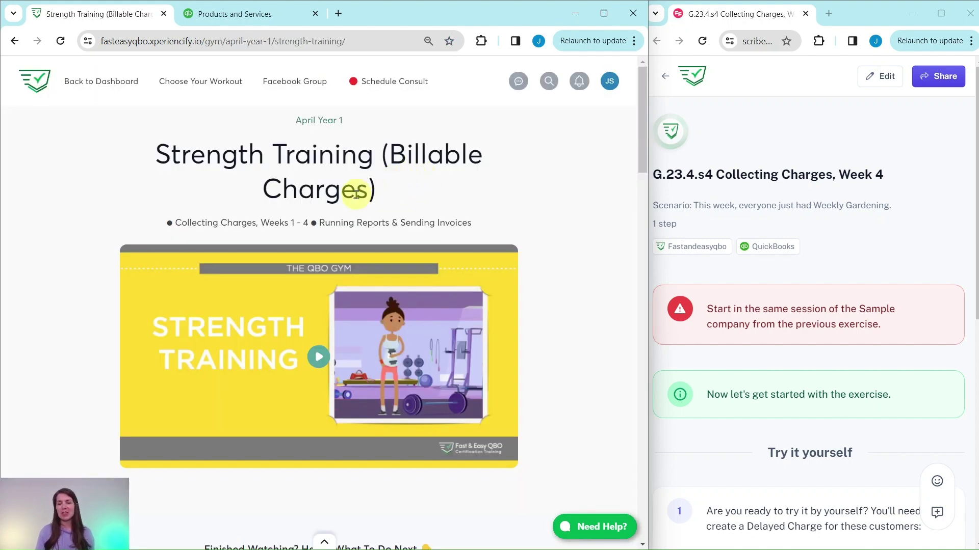
pyautogui.scroll(-3, 427, 197)
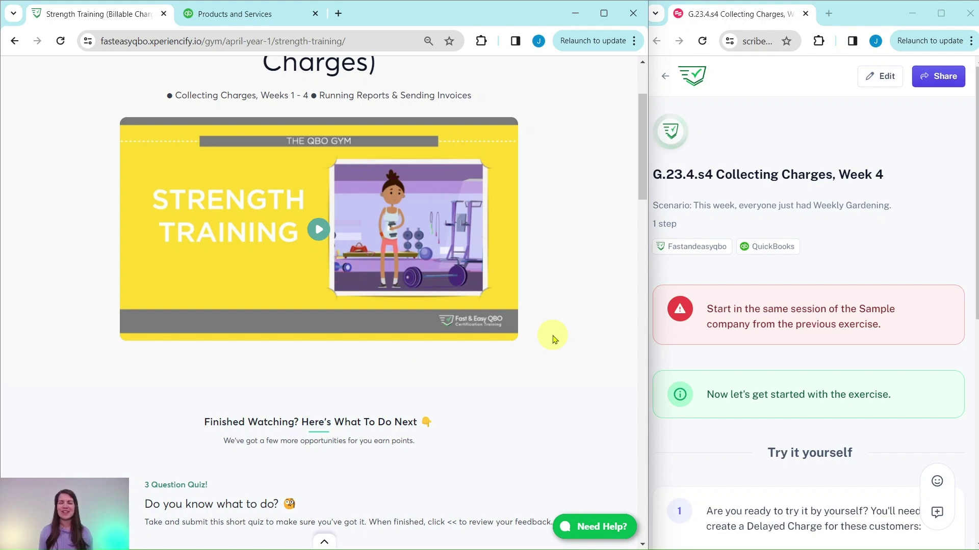
pyautogui.scroll(-9, 555, 286)
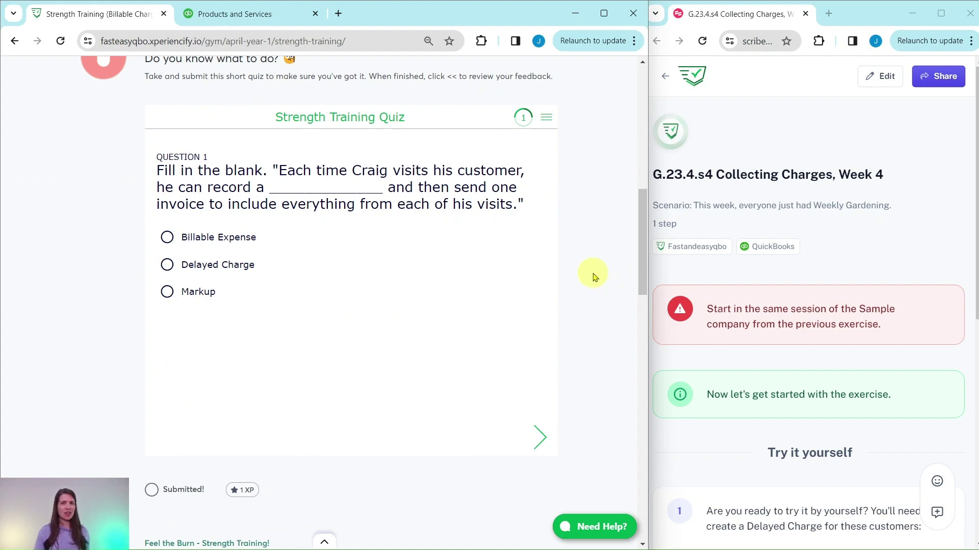
pyautogui.scroll(-8, 591, 270)
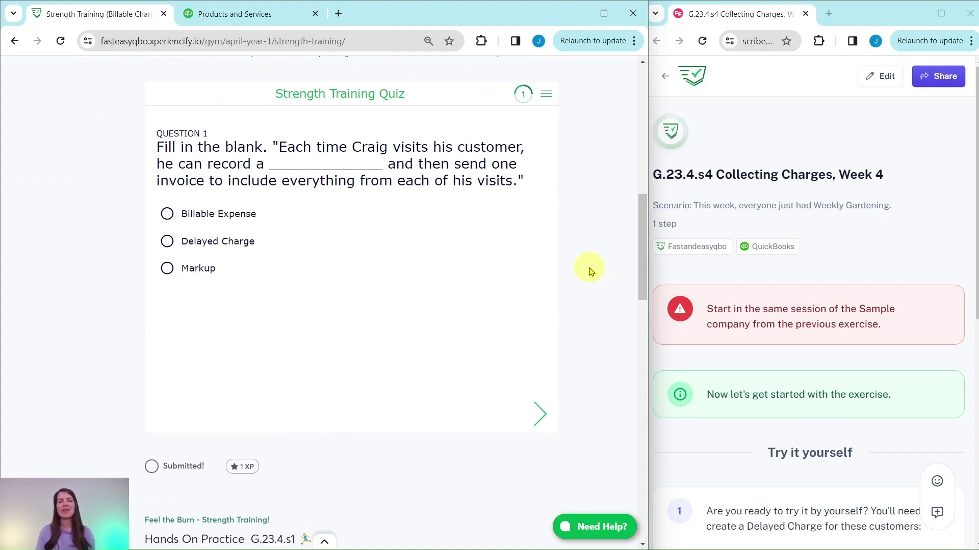
pyautogui.scroll(-8, 444, 209)
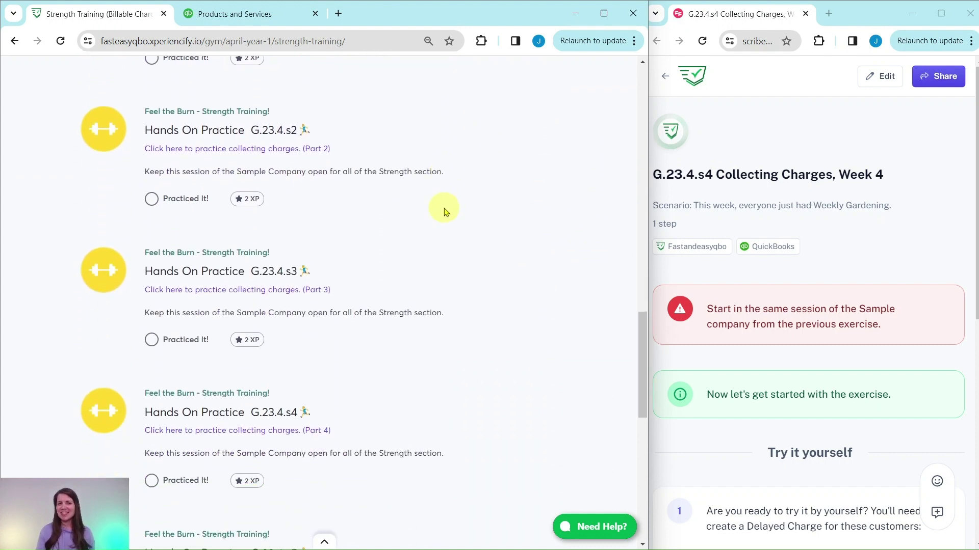
pyautogui.scroll(-5, 433, 266)
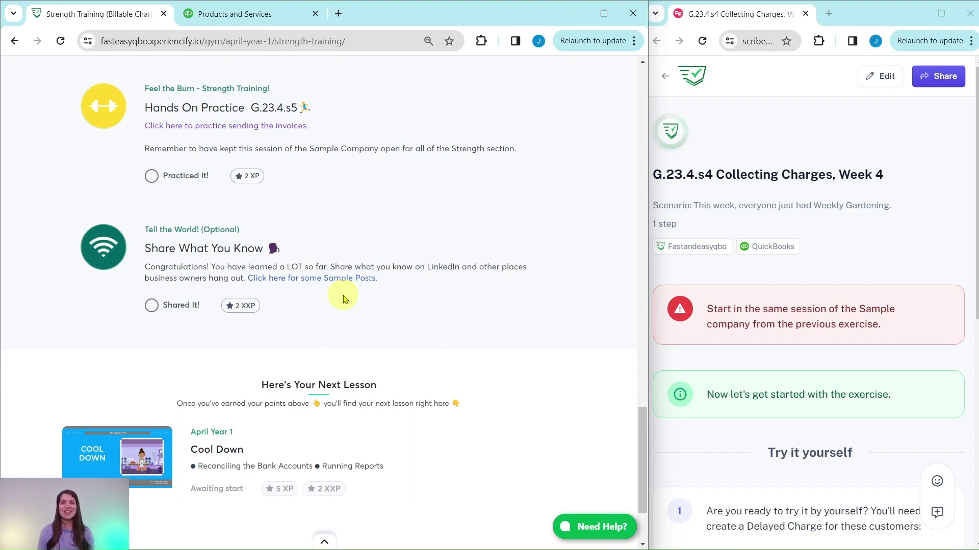
pyautogui.scroll(5, 343, 298)
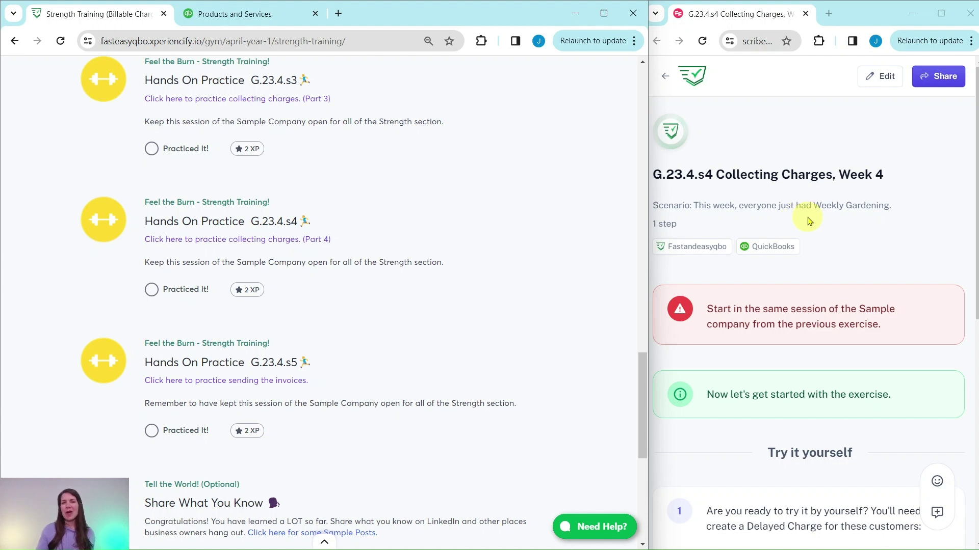
pyautogui.scroll(-3, 799, 220)
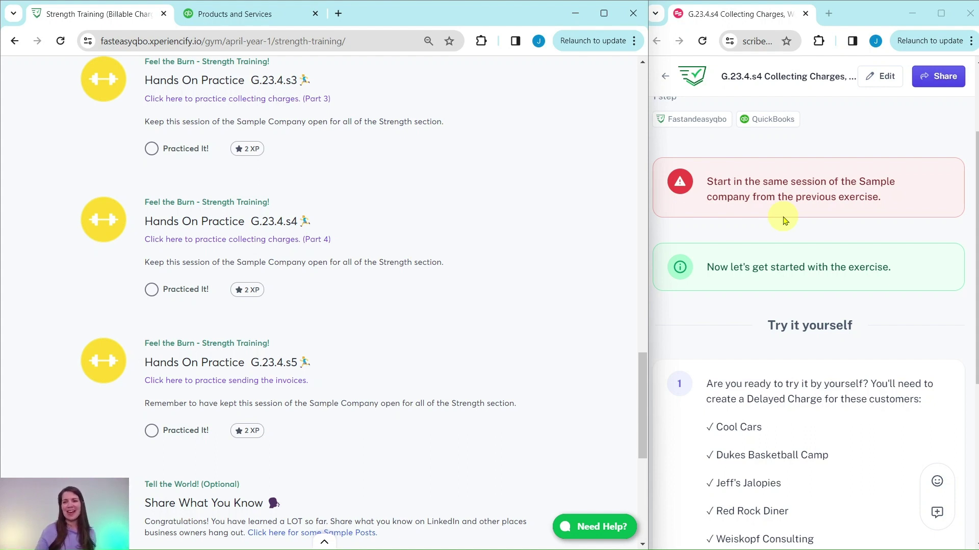
pyautogui.scroll(-4, 797, 199)
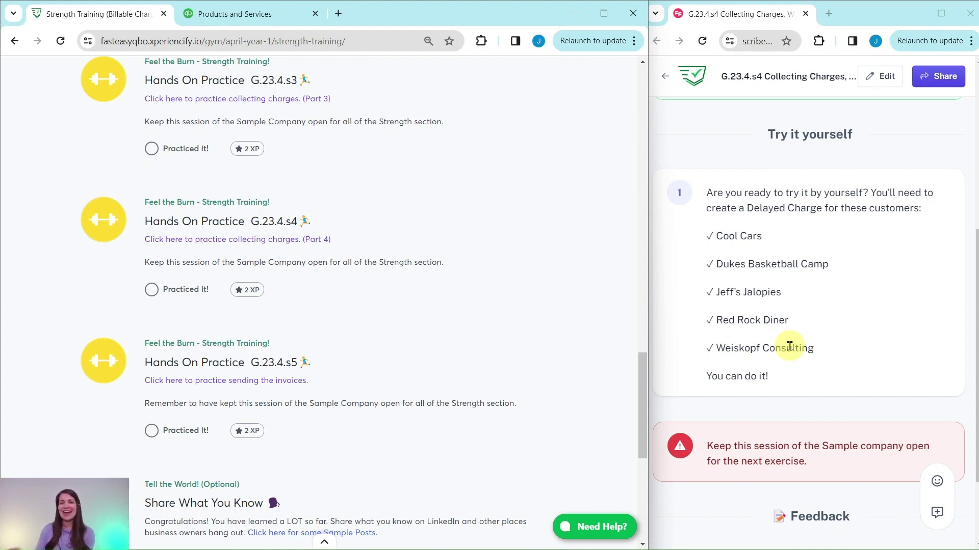
# Switch to QuickBooks Online and create a delayed charge for Cool Cars for weekly gardening, saving it and starting another.
pyautogui.click(237, 19)
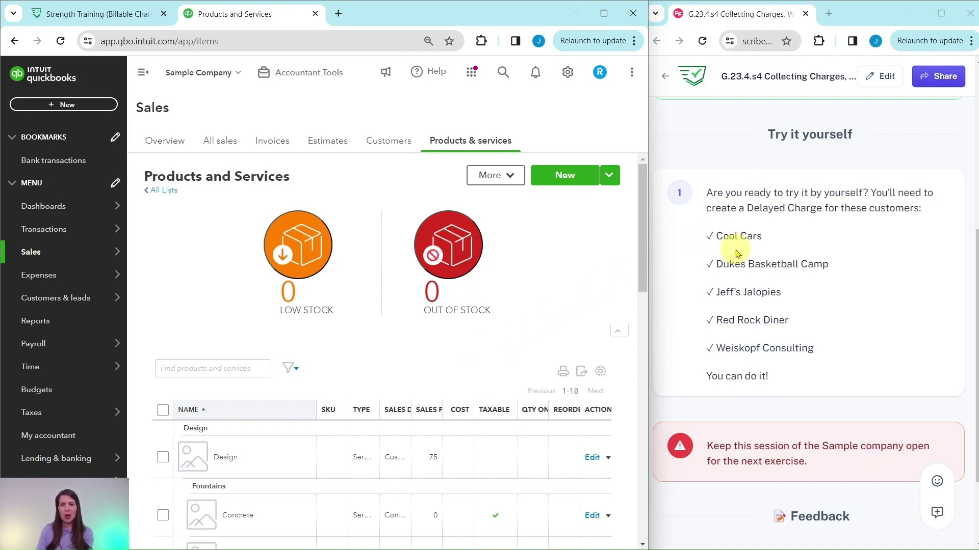
pyautogui.click(69, 105)
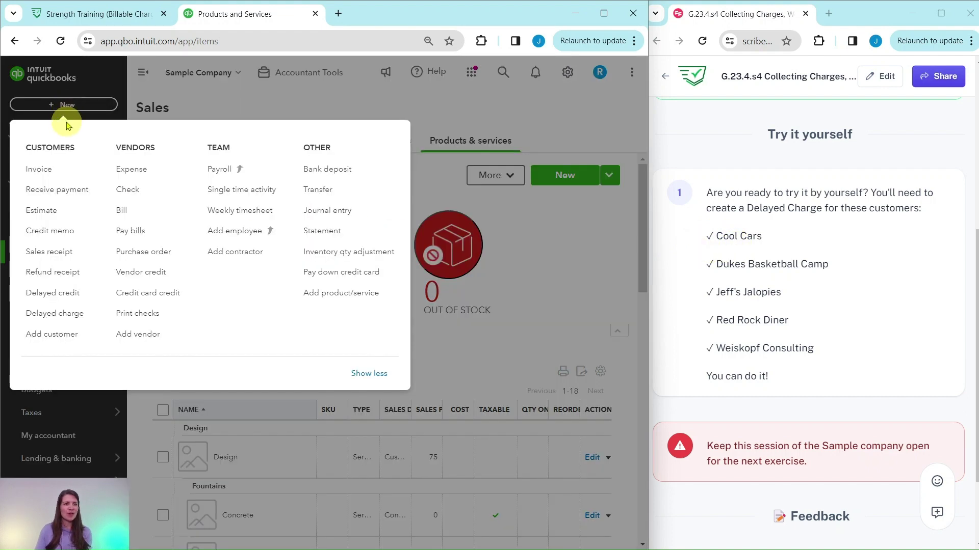
pyautogui.click(54, 313)
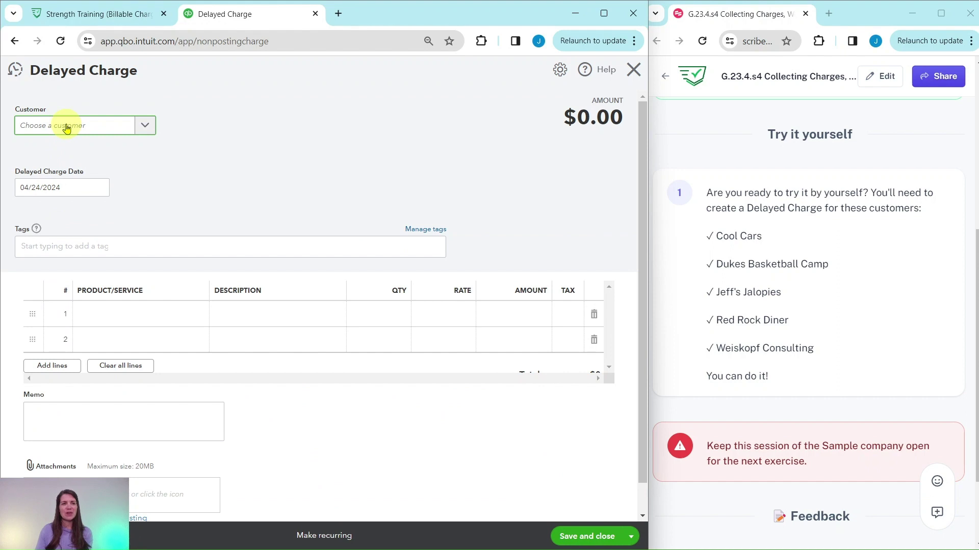
pyautogui.click(60, 133)
pyautogui.click(55, 222)
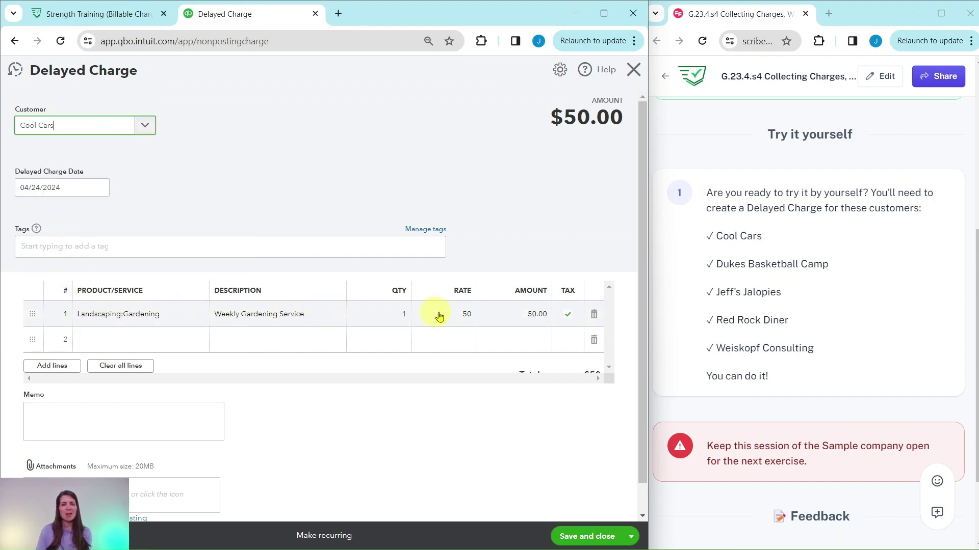
pyautogui.scroll(-1, 505, 321)
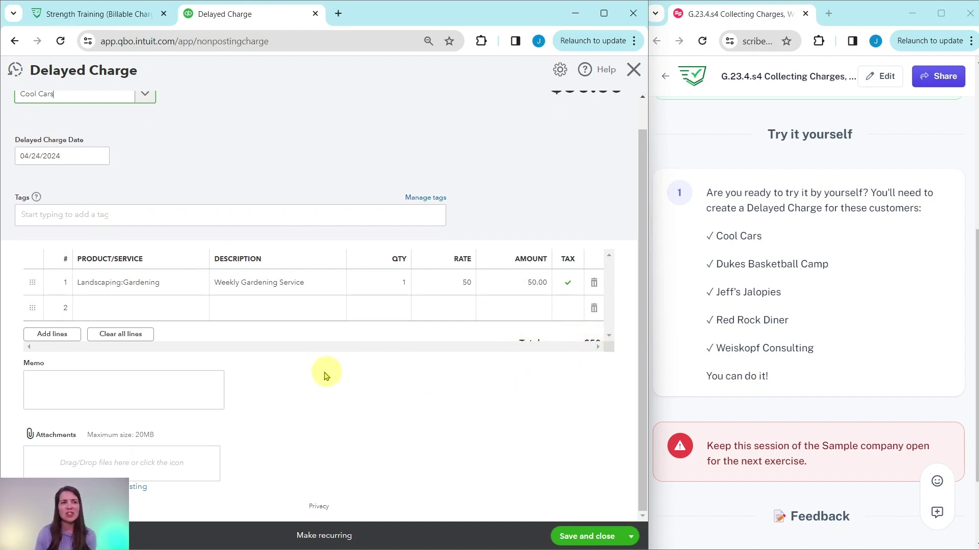
pyautogui.scroll(1, 357, 367)
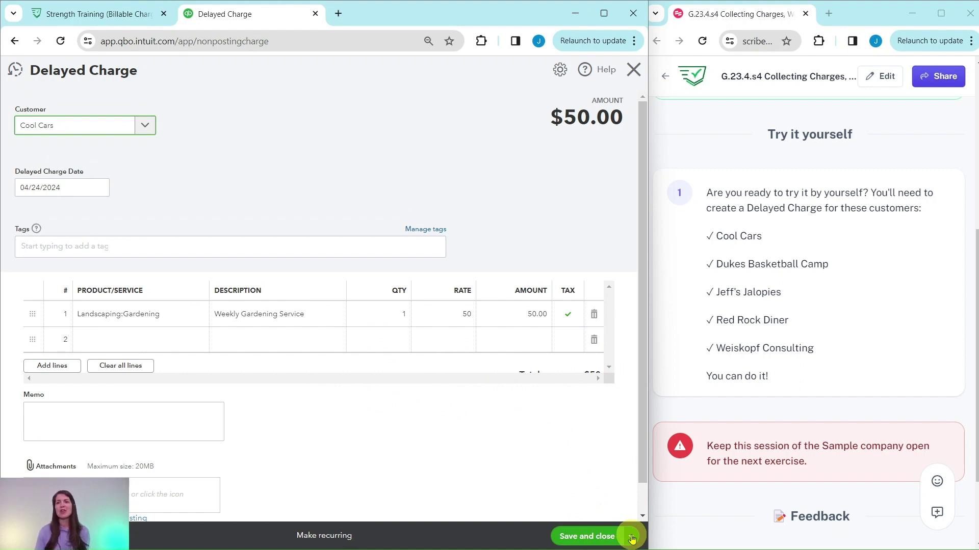
pyautogui.click(632, 538)
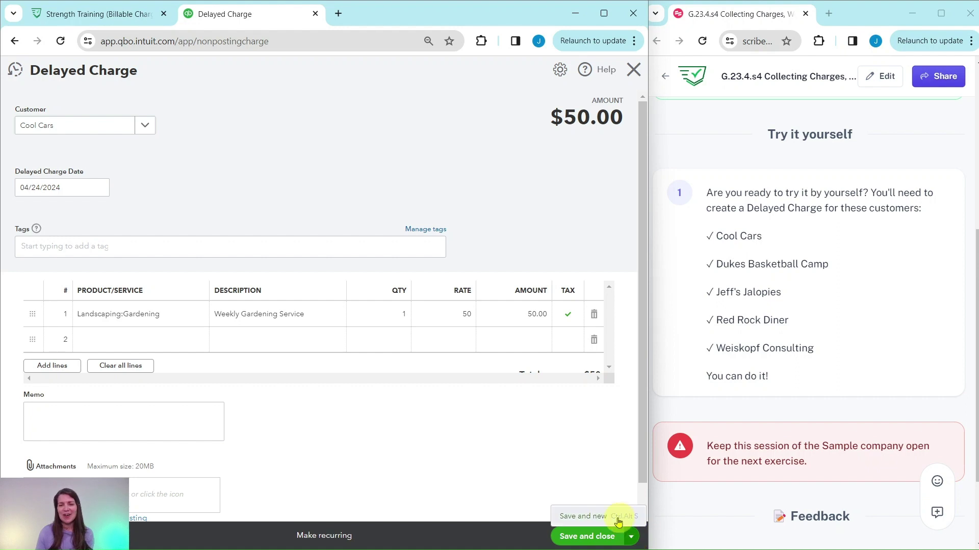
pyautogui.click(582, 518)
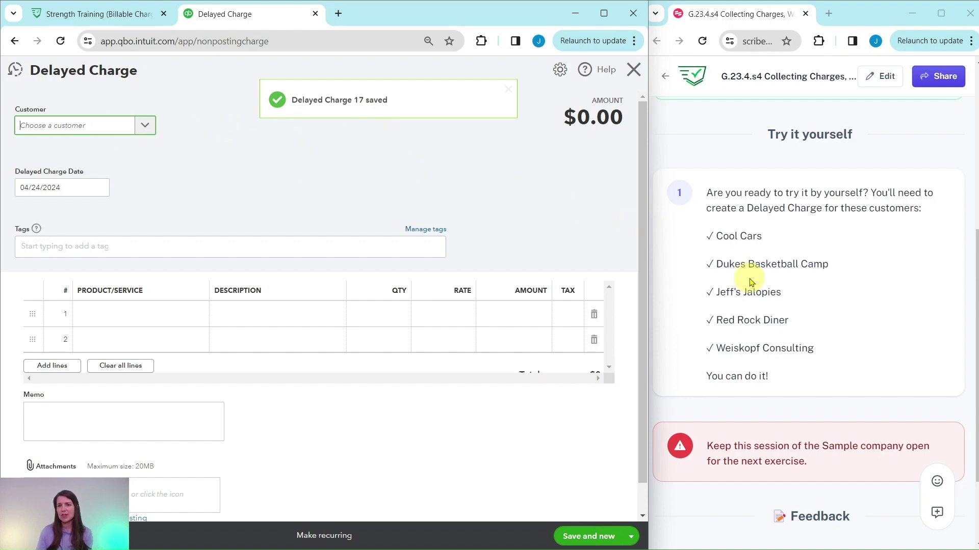
# Create the weekly gardening delayed charge for Dukes Basketball Camp, saving it and starting another.
pyautogui.click(144, 125)
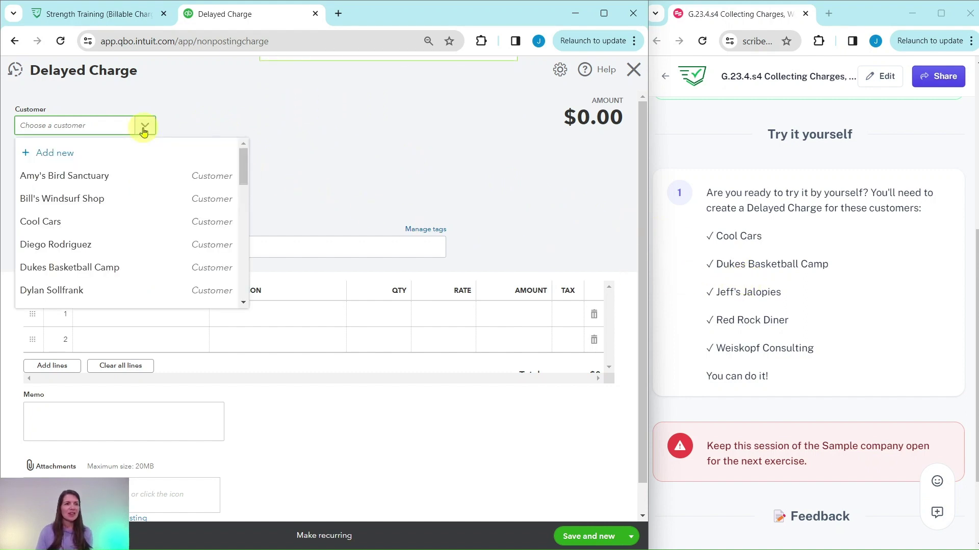
pyautogui.click(70, 267)
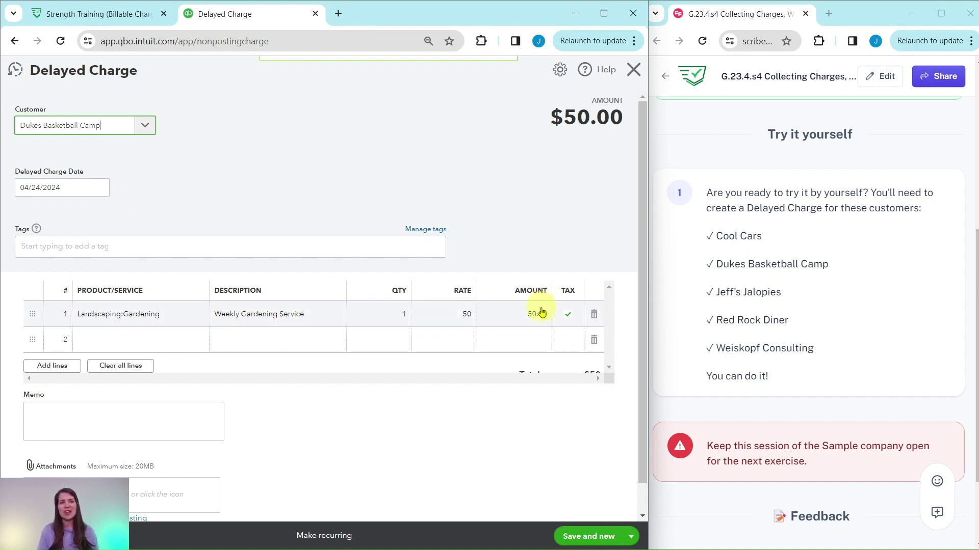
pyautogui.click(590, 532)
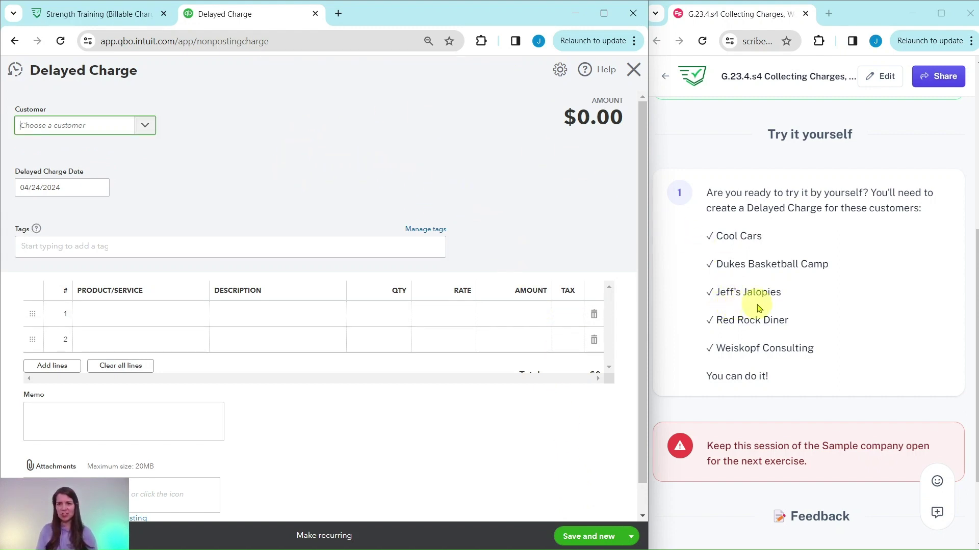
# Create the weekly gardening delayed charge for Jeff's Jalopies, saving it and starting another.
pyautogui.click(145, 125)
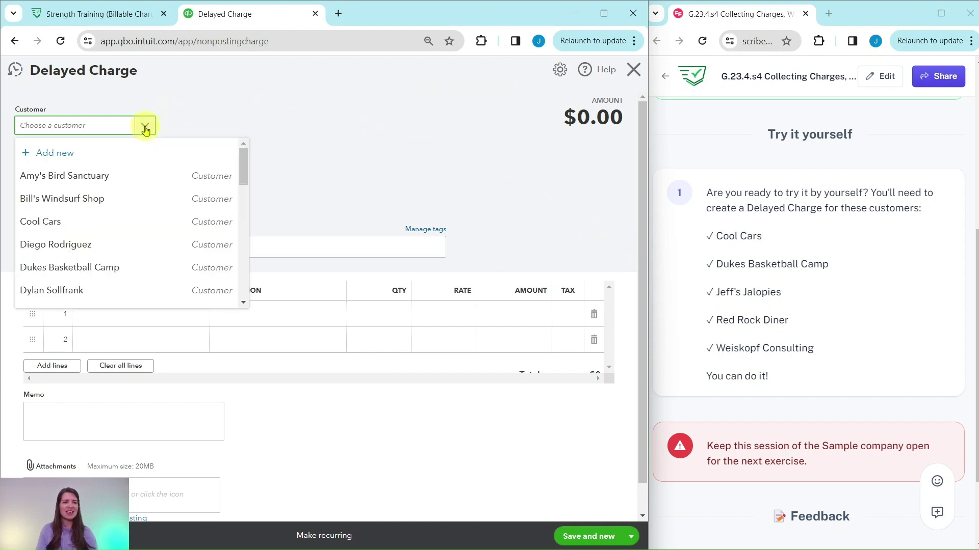
pyautogui.scroll(-2, 143, 165)
pyautogui.scroll(-3, 143, 165)
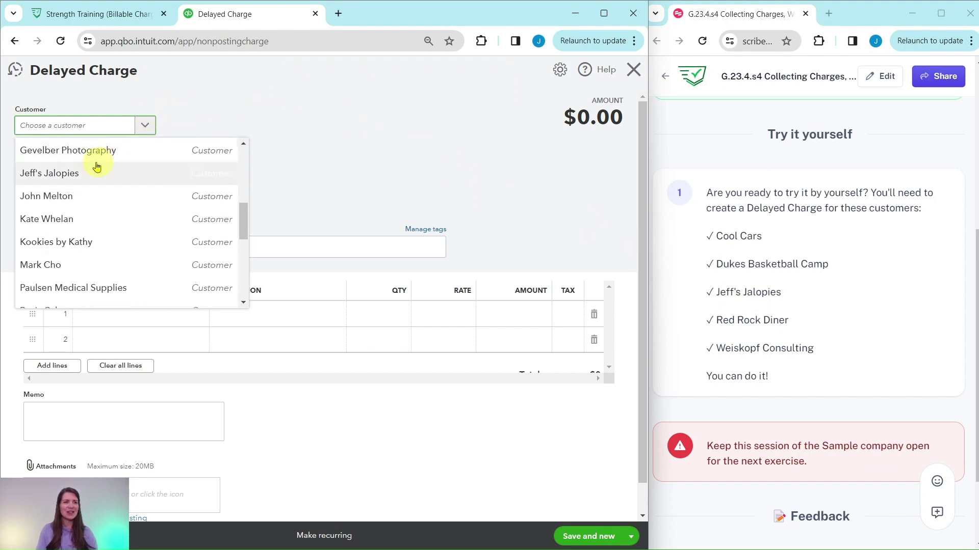
pyautogui.click(45, 179)
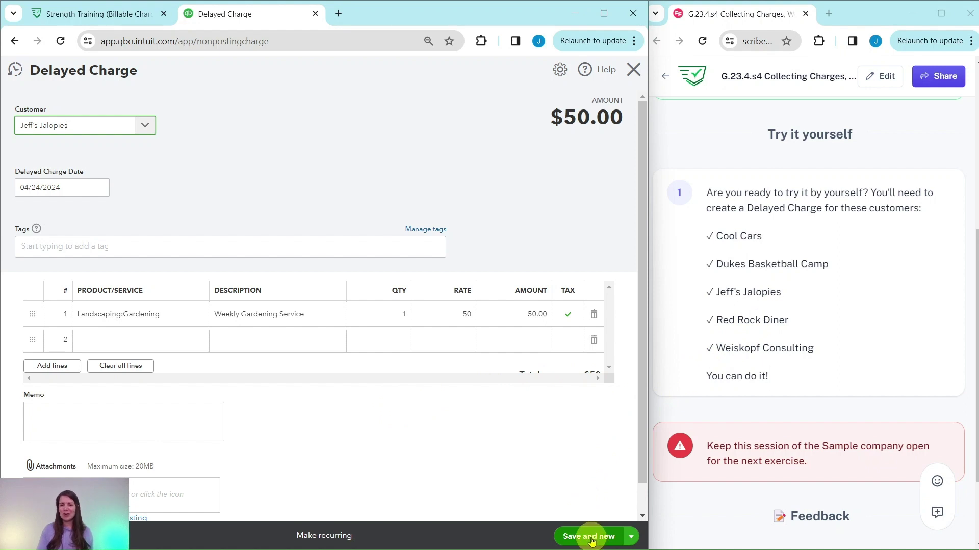
pyautogui.click(592, 539)
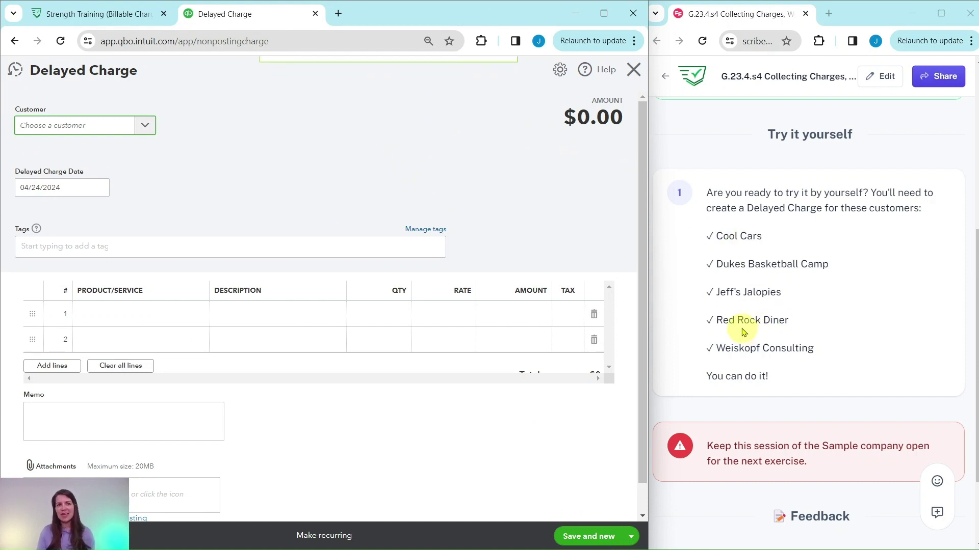
# Create a delayed charge for Red Rock Diner, delete its Fountain Pump line to keep only weekly gardening, and save it as save-and-new.
pyautogui.click(143, 134)
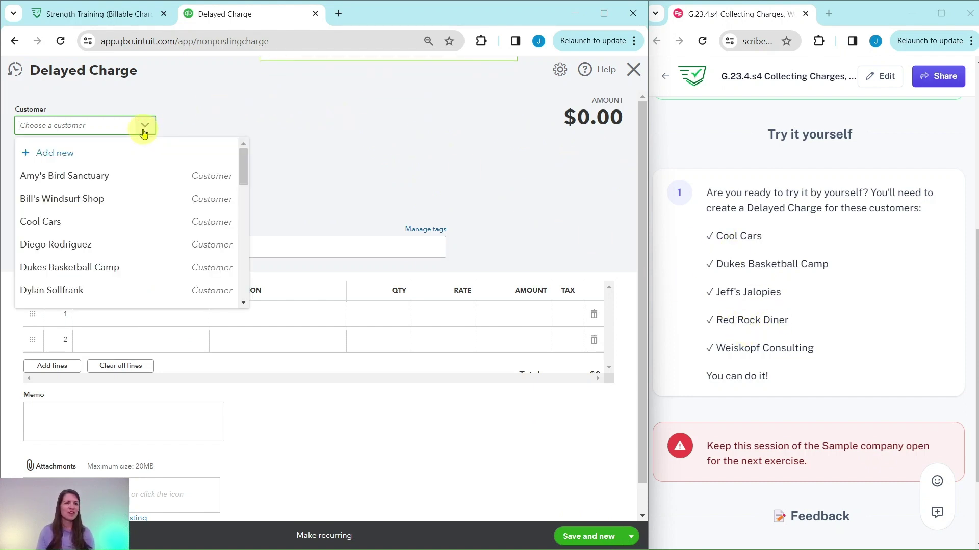
pyautogui.scroll(-5, 131, 193)
pyautogui.scroll(-5, 124, 193)
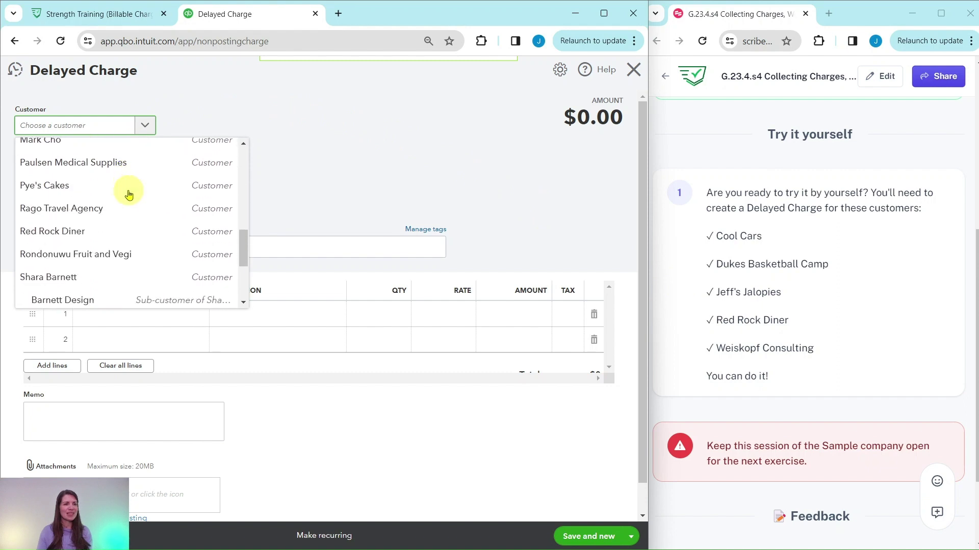
pyautogui.click(60, 164)
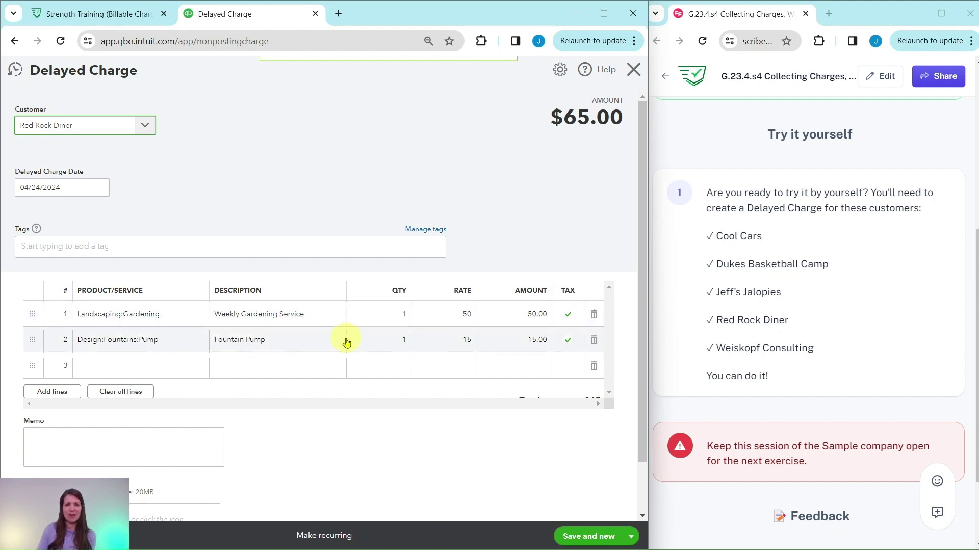
pyautogui.click(594, 342)
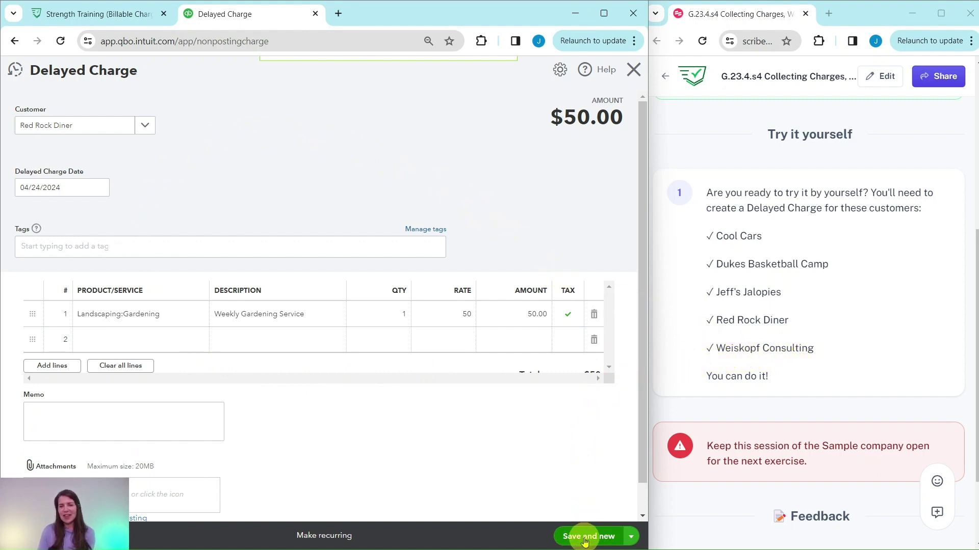
pyautogui.click(585, 541)
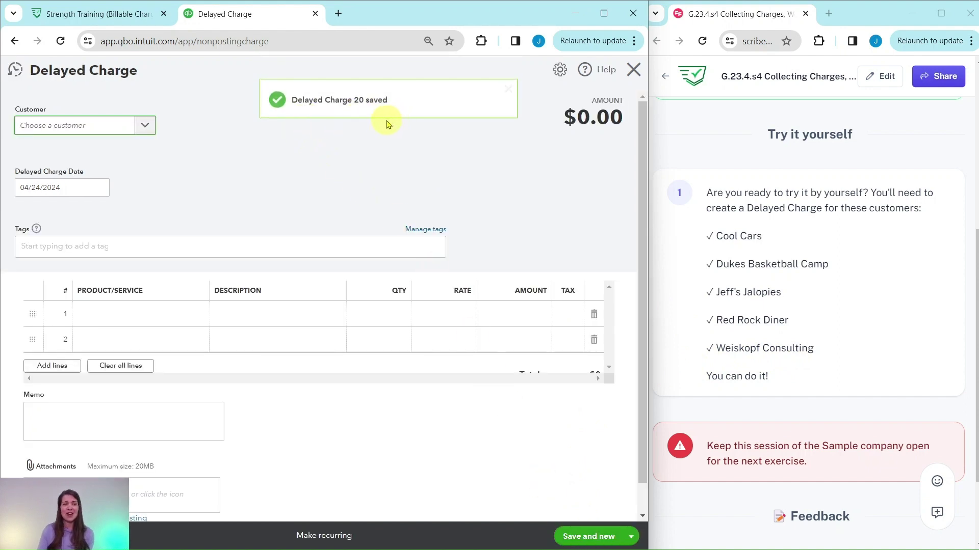
# Create the weekly gardening delayed charge for Weiskopf Consulting, then save and close the form.
pyautogui.click(146, 127)
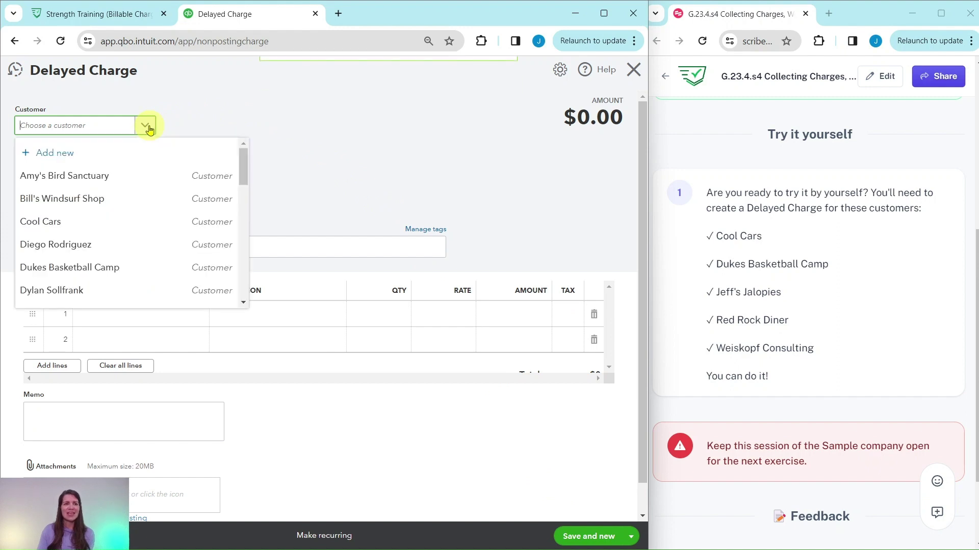
pyautogui.scroll(-10, 138, 199)
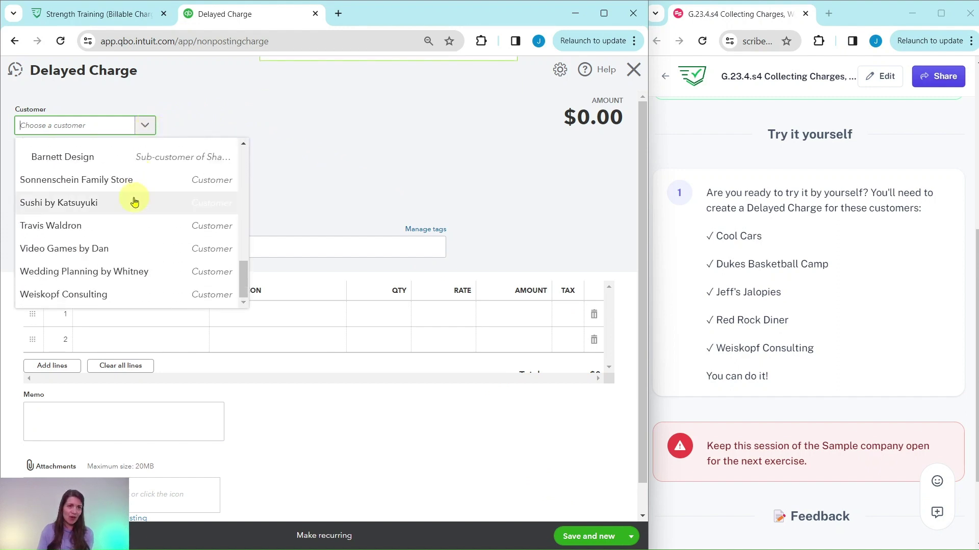
pyautogui.click(76, 296)
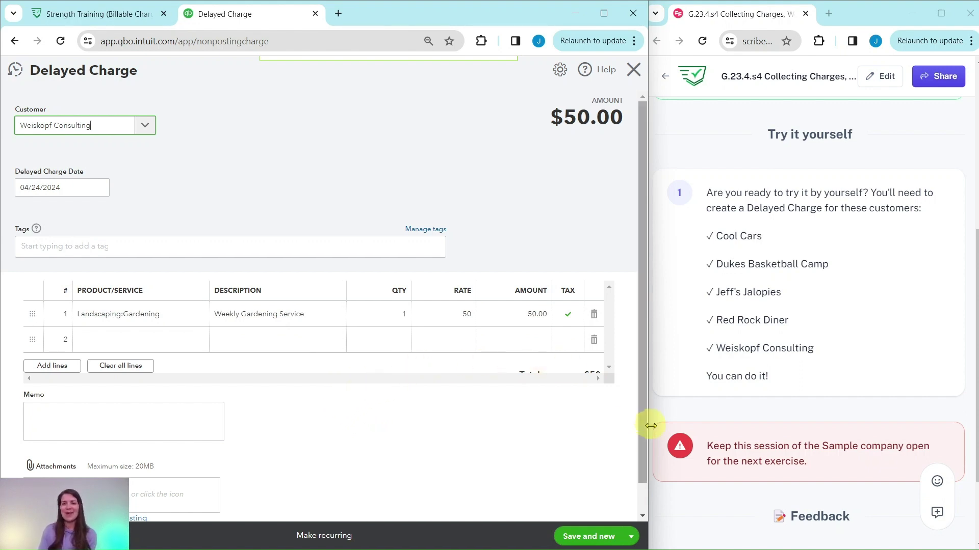
pyautogui.click(631, 538)
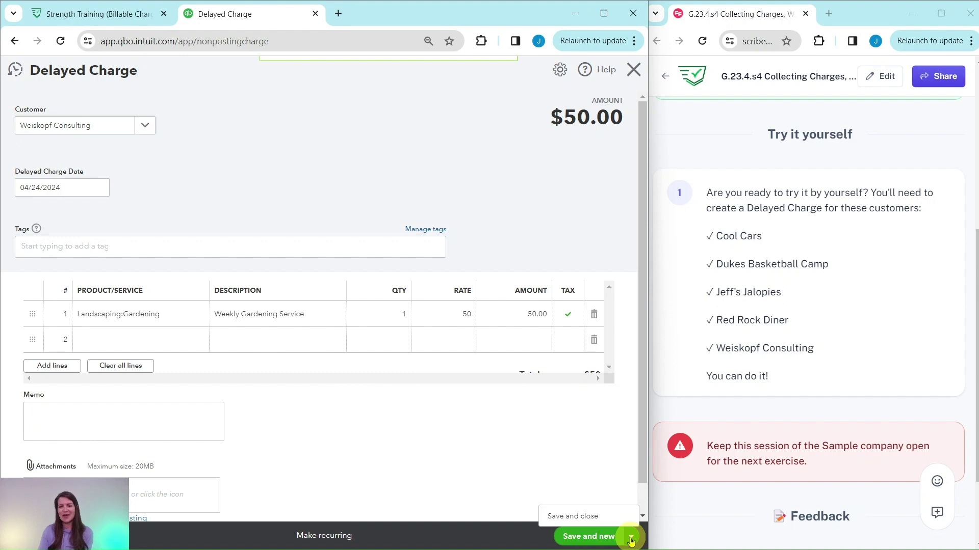
pyautogui.click(576, 516)
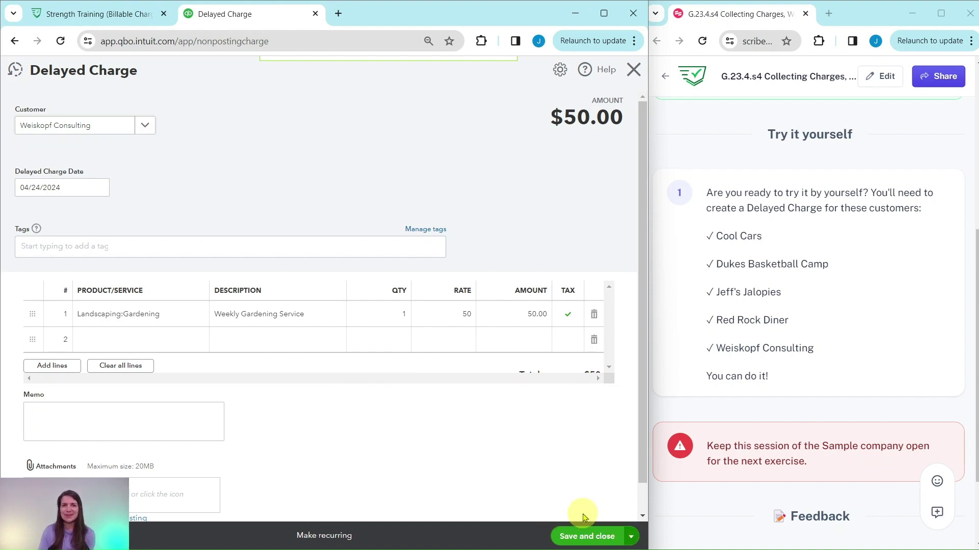